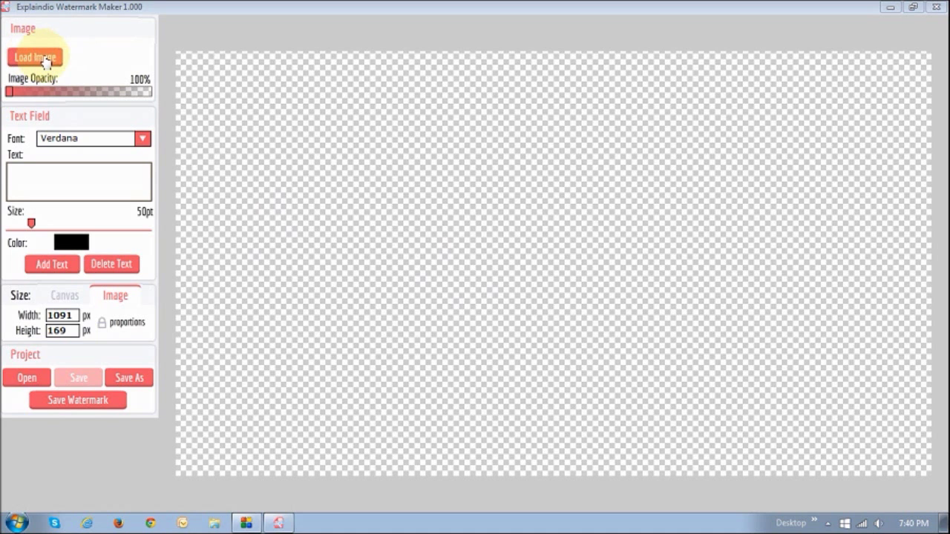
Load the Buy Explaindio Video Creator 2.0 banner image and enlarge it at the canvas centre
click(41, 63)
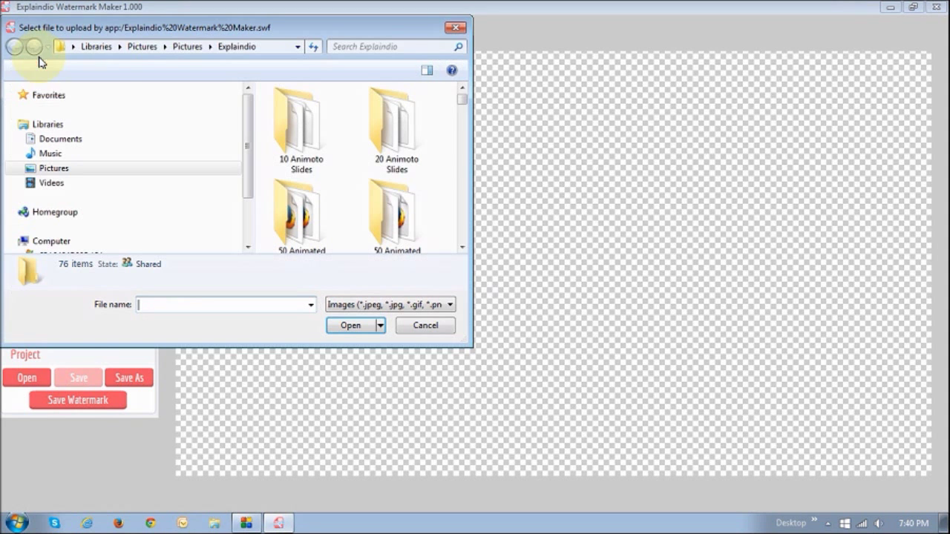
drag(465, 101, 463, 222)
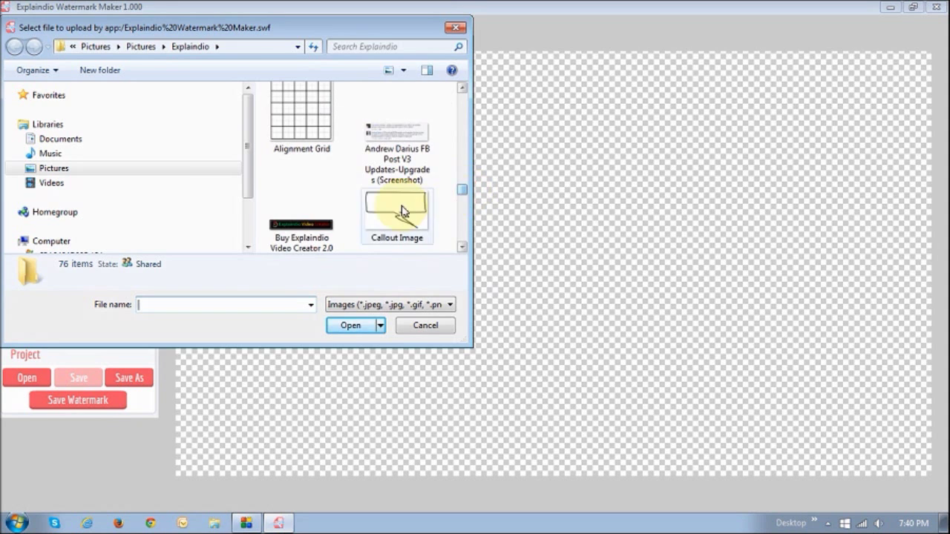
double_click(326, 245)
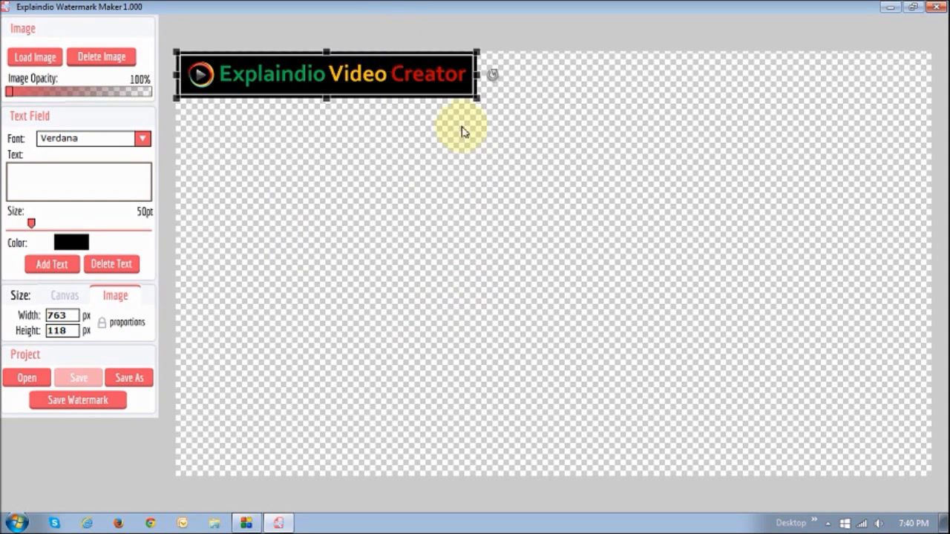
drag(356, 71, 550, 273)
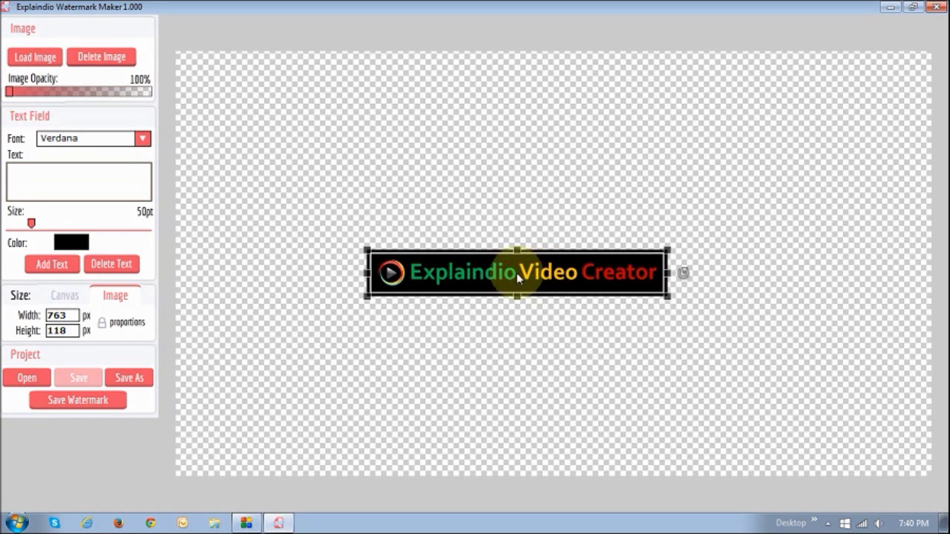
drag(366, 249, 300, 239)
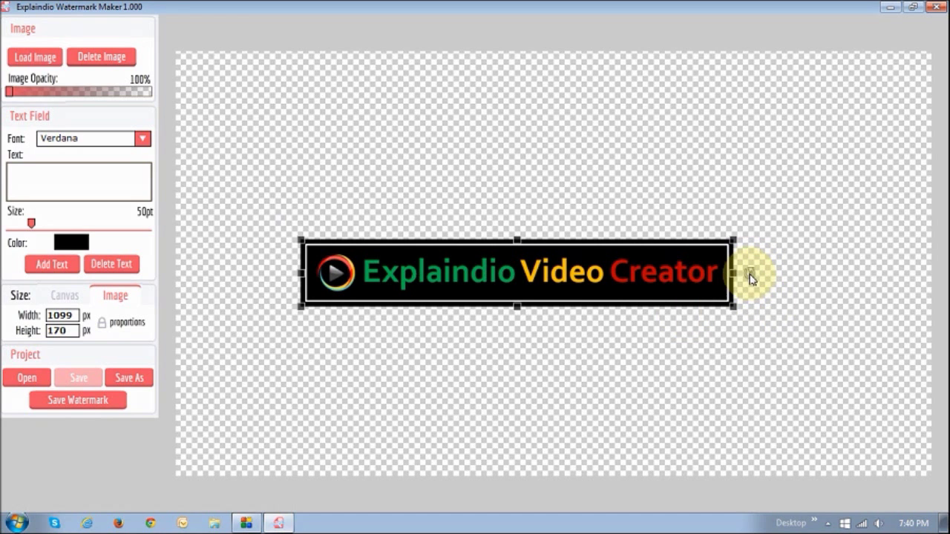
Keep the banner straight, set it to 53% opacity and move it near the canvas bottom
mouse_move(749, 278)
mouse_down()
mouse_move(747, 206)
mouse_move(742, 275)
mouse_up()
drag(659, 274, 683, 328)
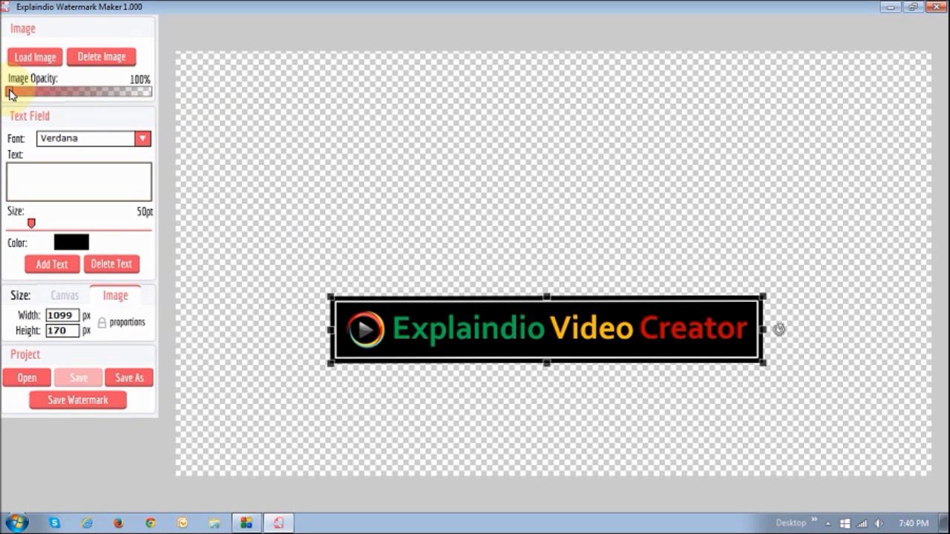
drag(9, 95, 74, 98)
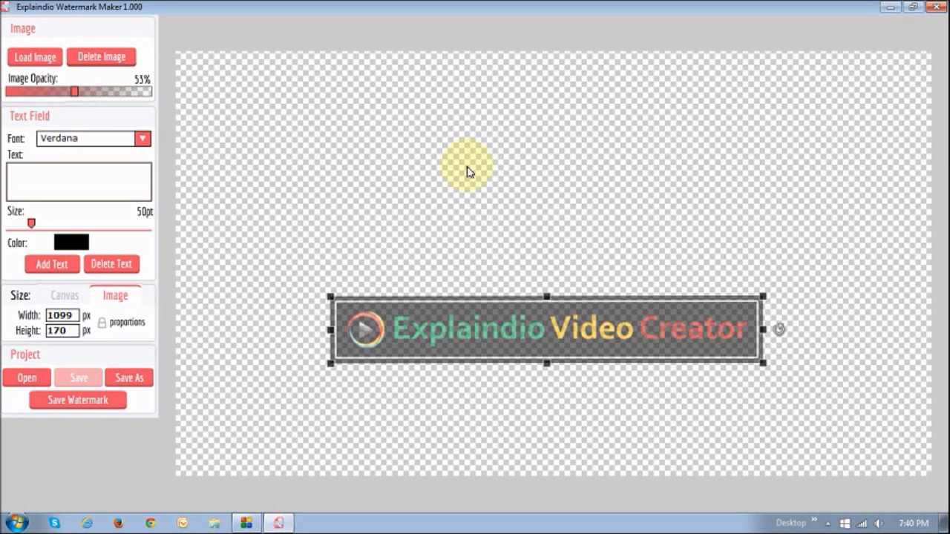
drag(612, 334, 607, 439)
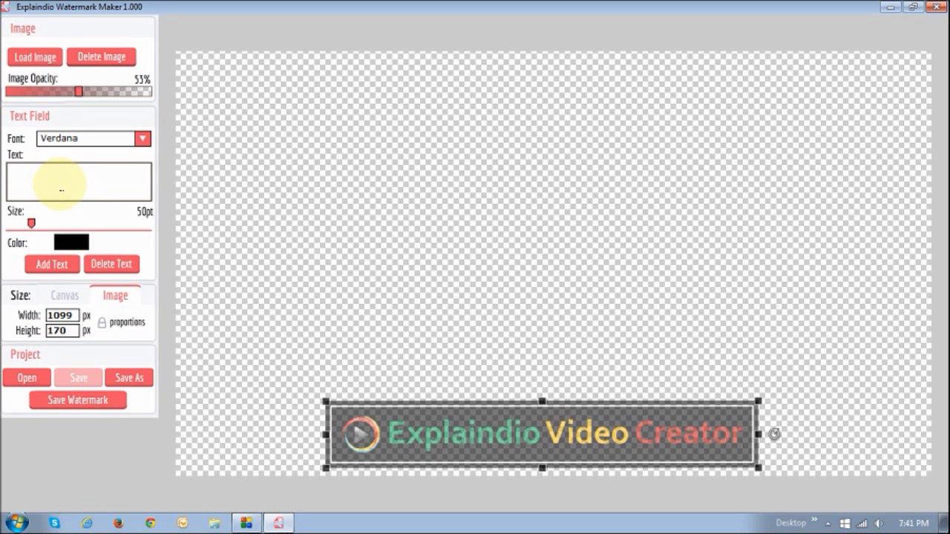
Add a text item reading 'Watermark' near the canvas centre
click(52, 265)
drag(431, 170, 558, 244)
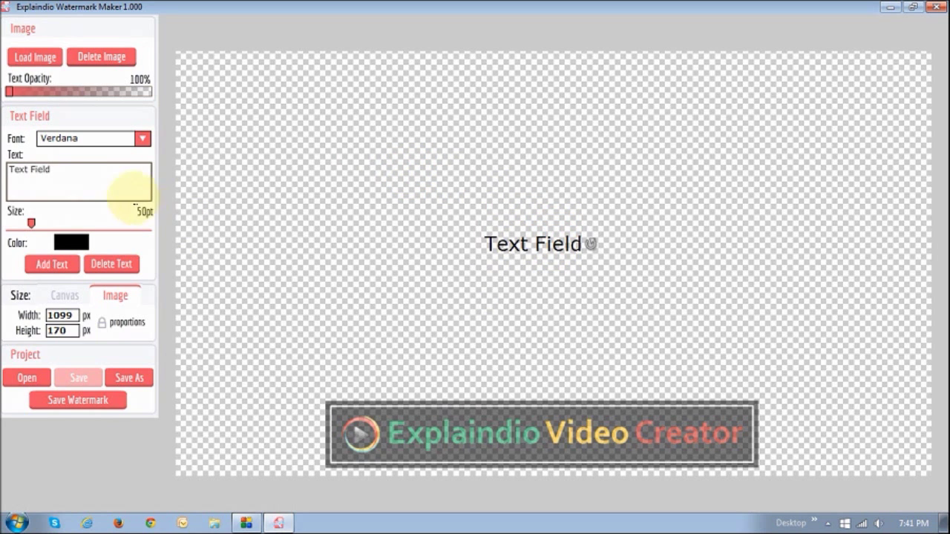
drag(58, 172, 9, 166)
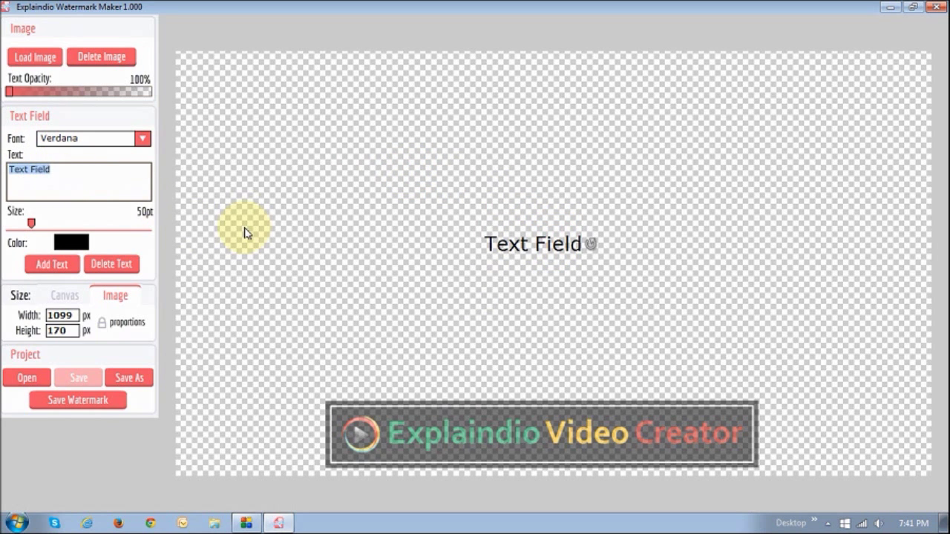
text(Wa)
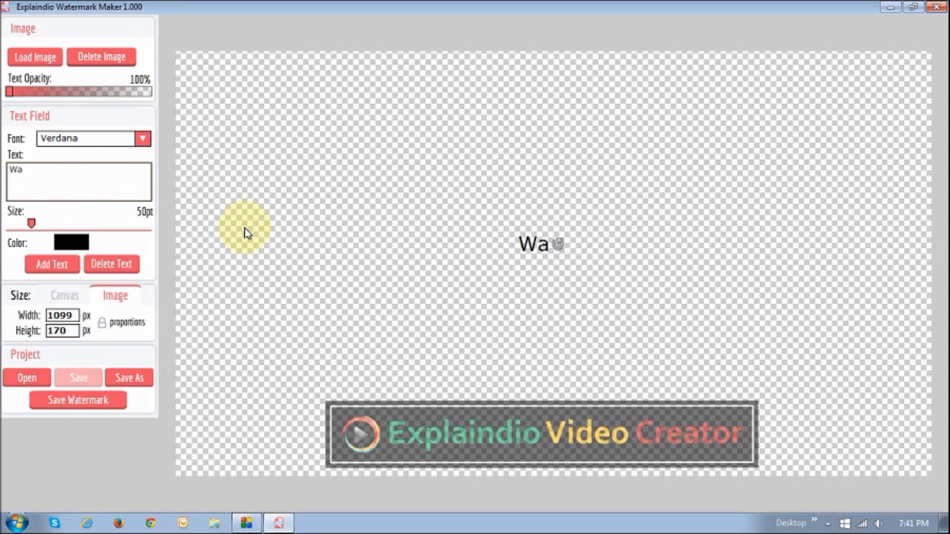
text(termark)
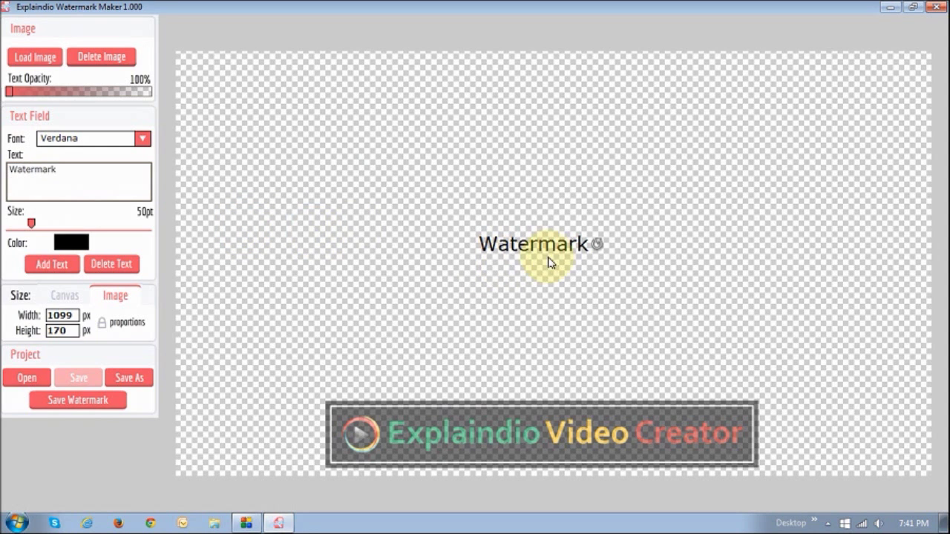
drag(520, 246, 508, 252)
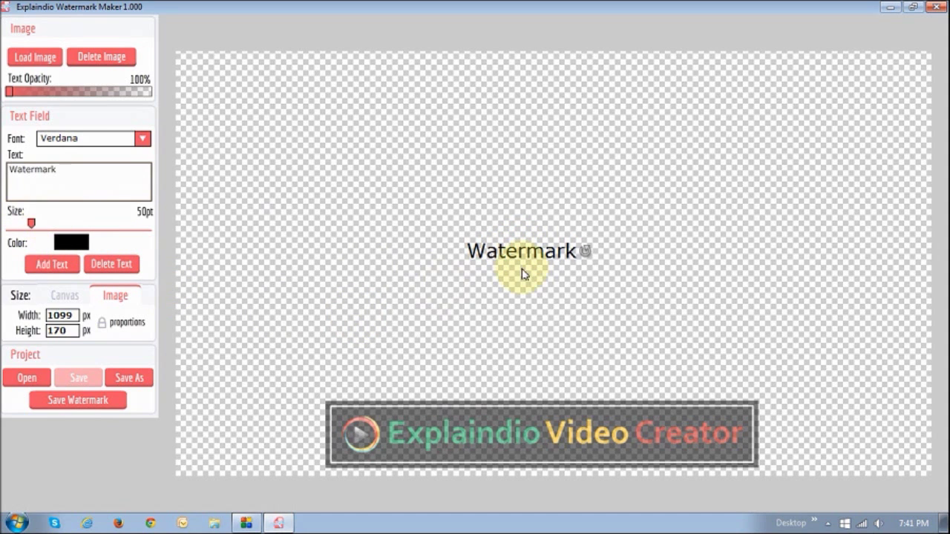
Enlarge the 'Watermark' text to 186pt, tilt it counter-clockwise and set 41% opacity
drag(31, 225, 103, 226)
drag(555, 268, 573, 258)
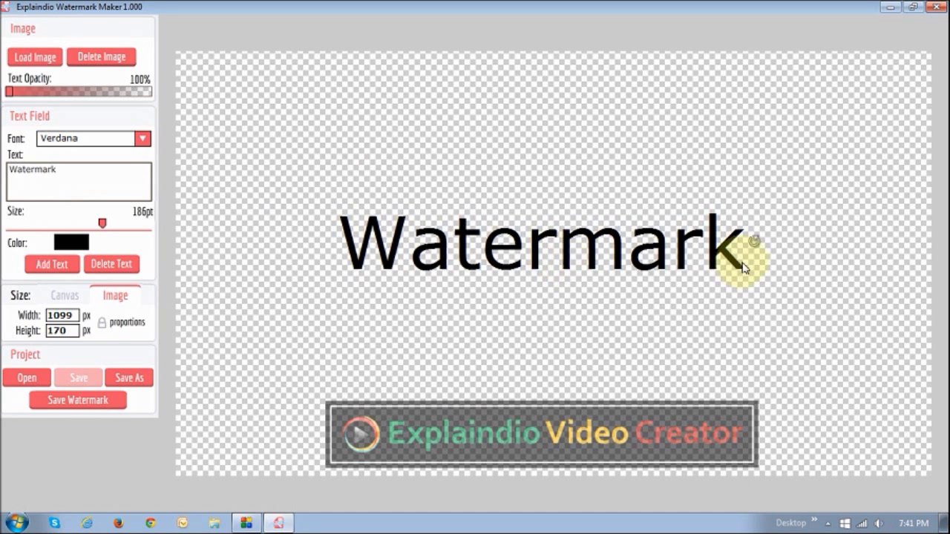
drag(753, 244, 731, 181)
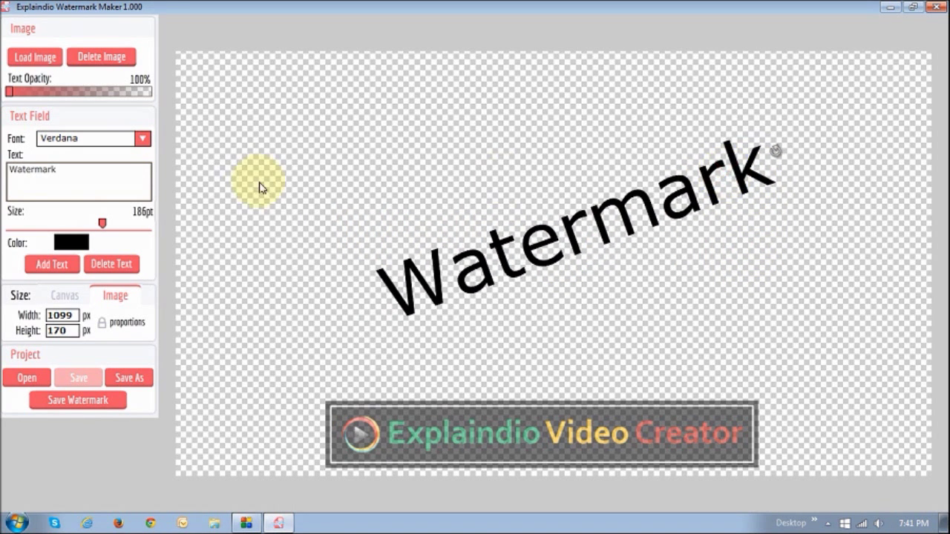
drag(9, 92, 90, 99)
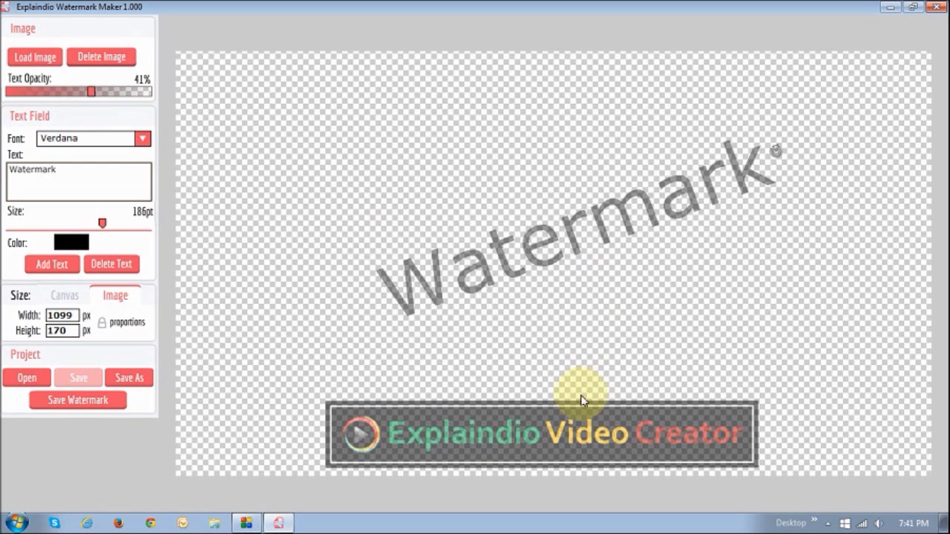
Rotate the banner counter-clockwise and move it up, parallel beneath the 'Watermark' text
click(585, 433)
drag(594, 431, 612, 424)
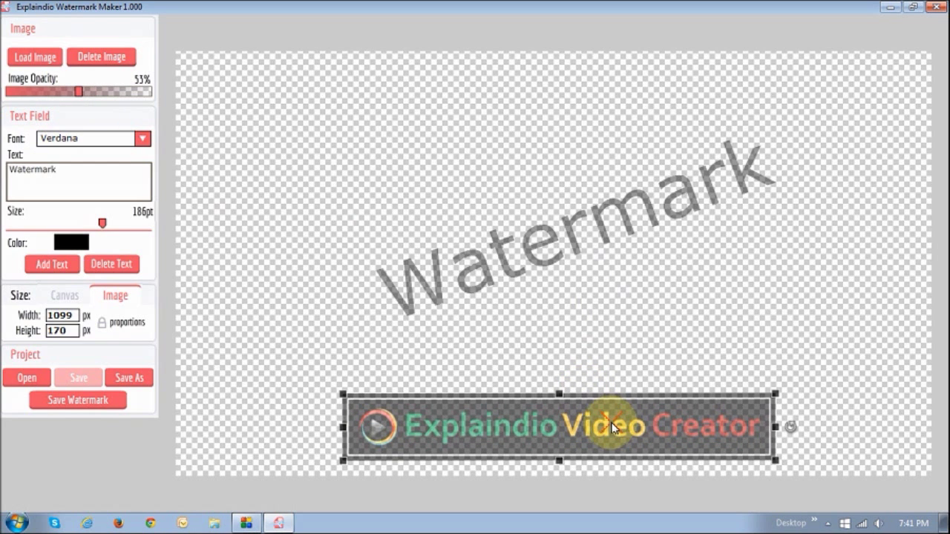
drag(791, 427, 777, 361)
drag(650, 398, 705, 283)
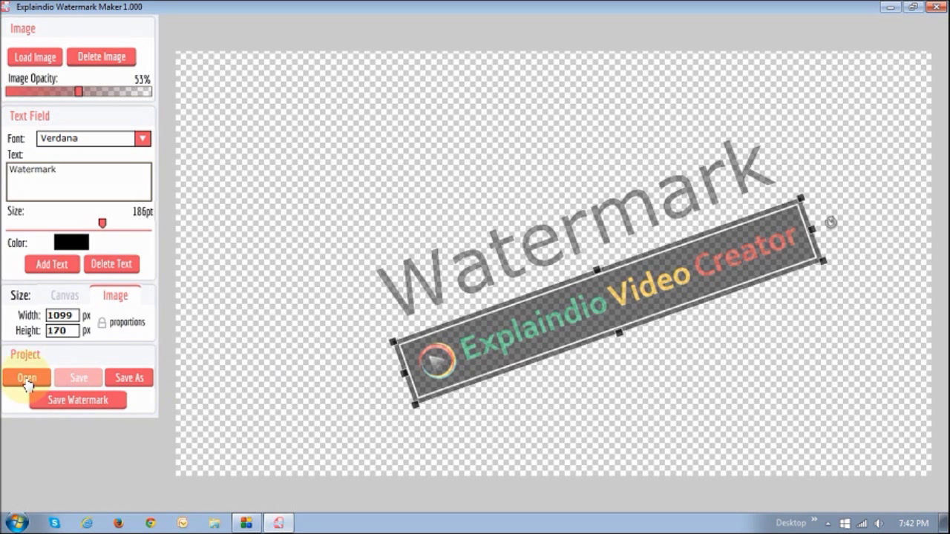
Save the design as PNG 'Test Watermark' in the Pictures > Explaindio folder
click(70, 408)
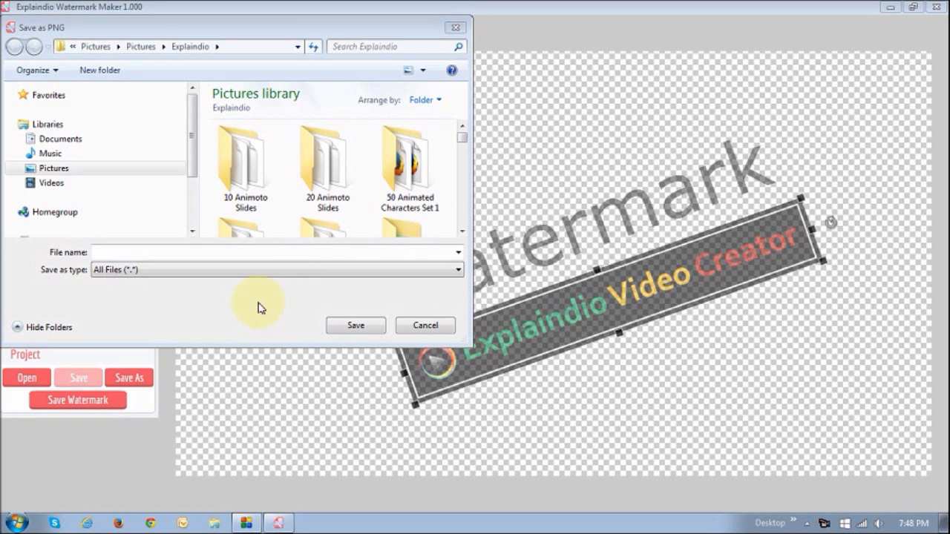
click(297, 252)
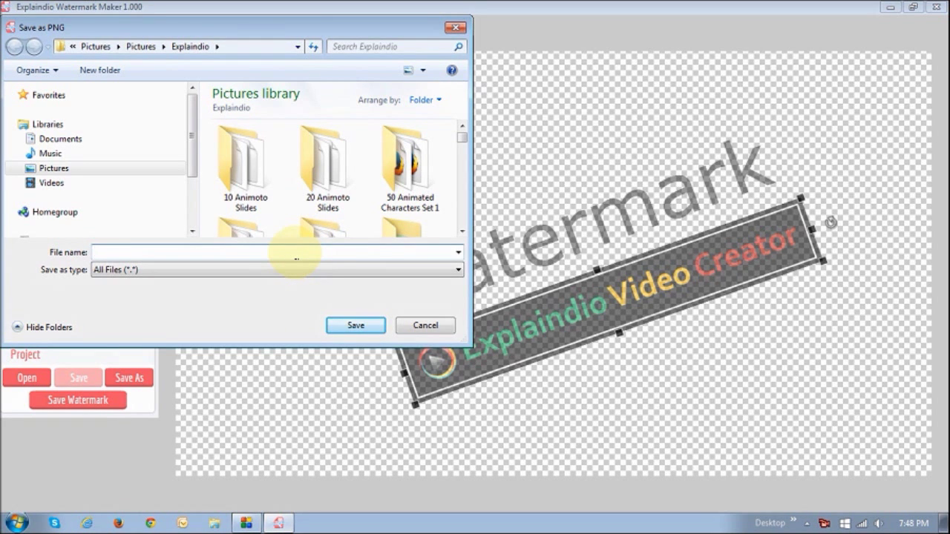
text(Tes)
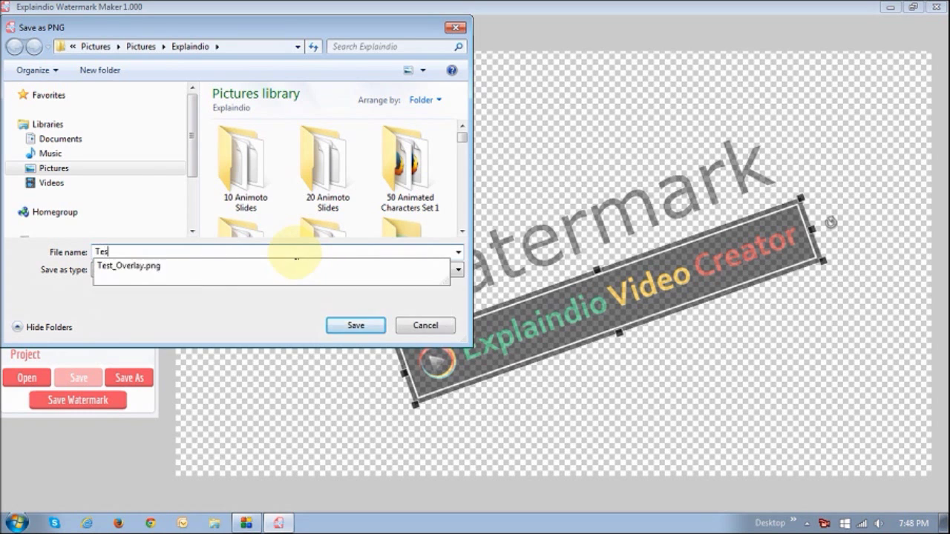
text(t Watermark)
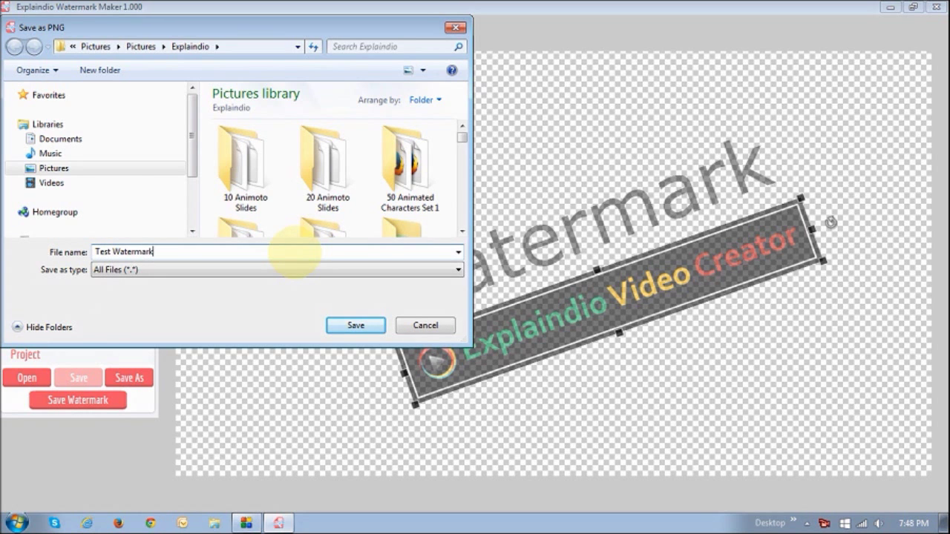
click(356, 327)
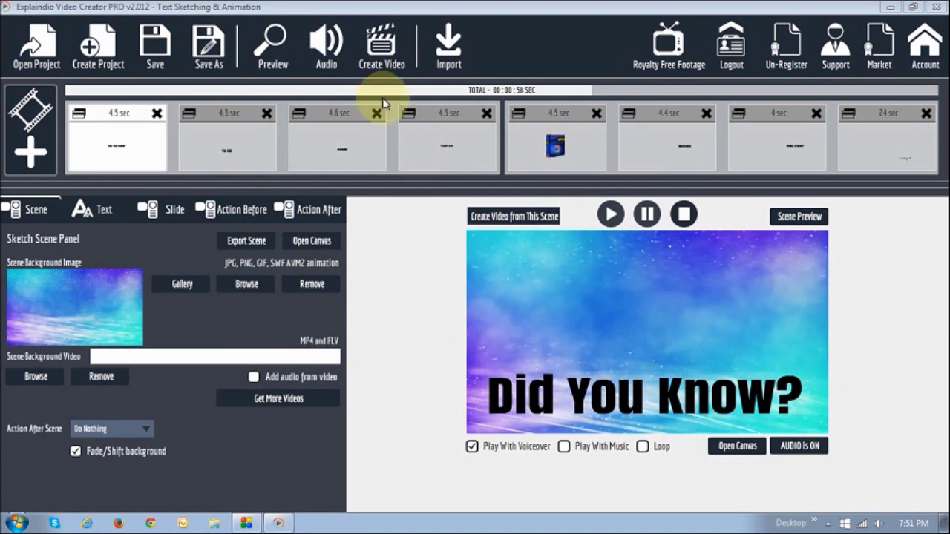
Set the video export folder to Videos > My Videos > Explaindio
click(380, 52)
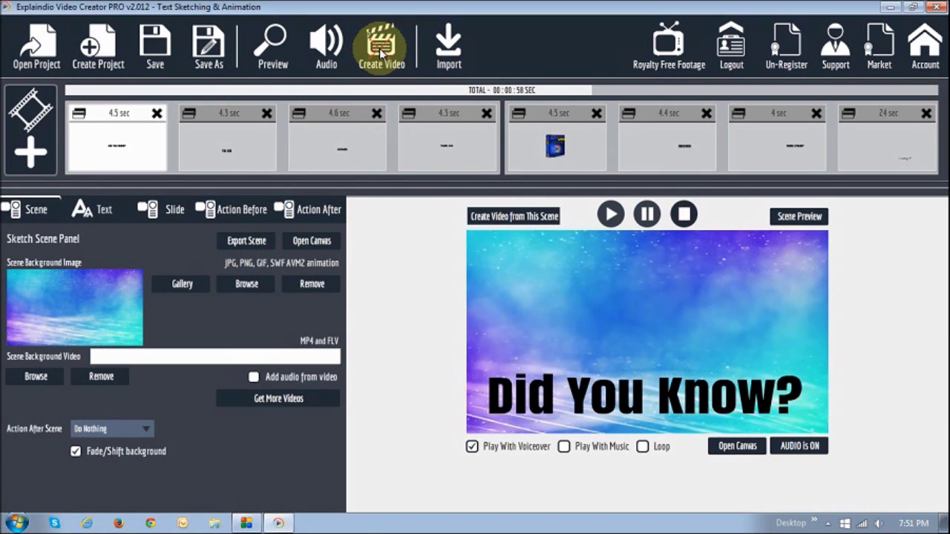
click(604, 228)
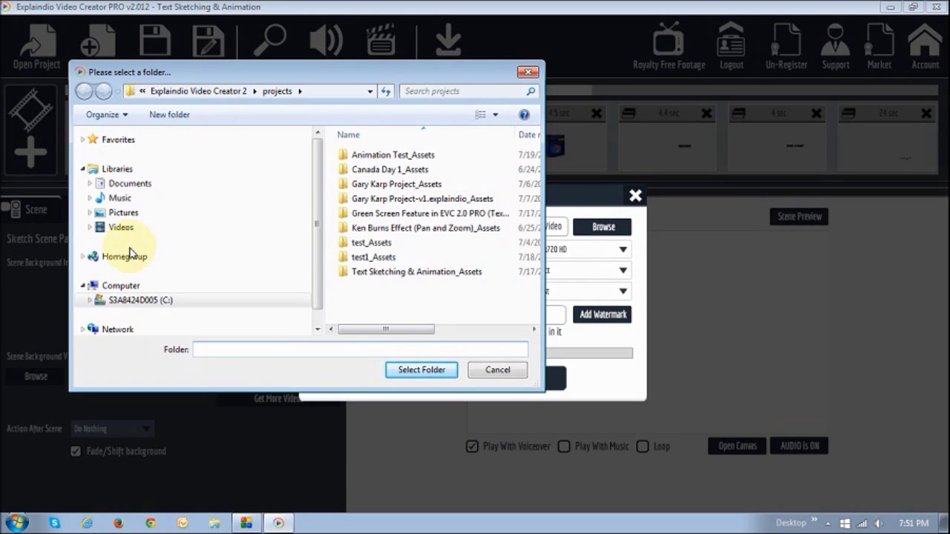
click(90, 227)
click(96, 243)
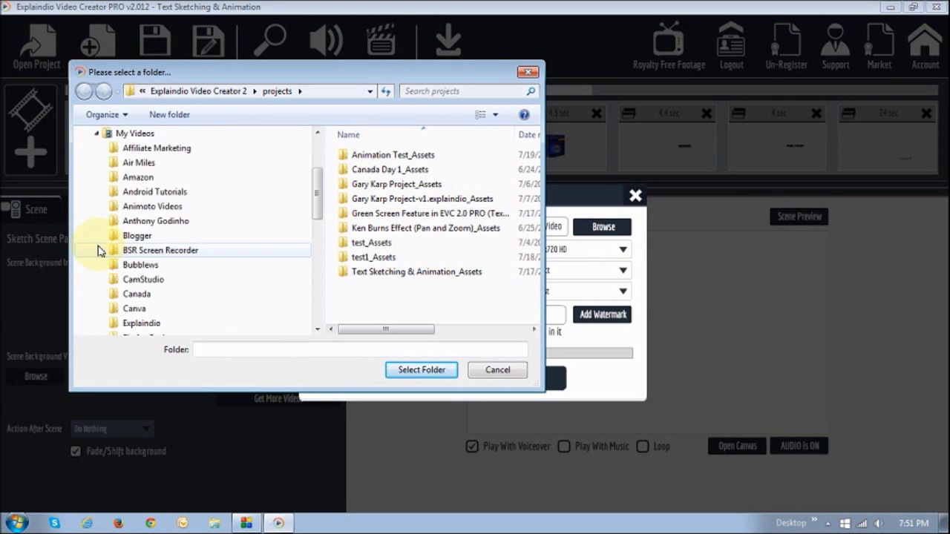
scroll(110, 248, down, 1)
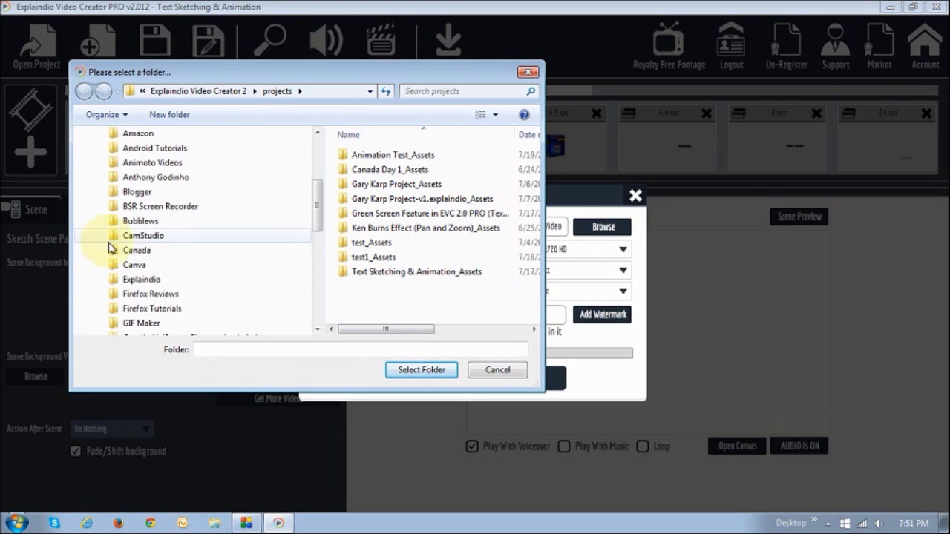
click(168, 279)
click(426, 375)
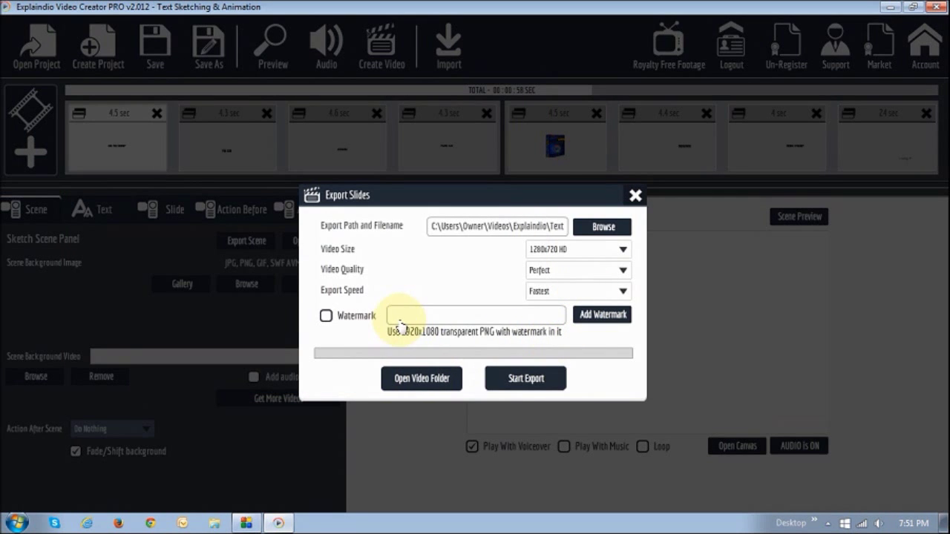
Enable the export watermark using the Test Watermark image from Pictures > Explaindio
click(325, 315)
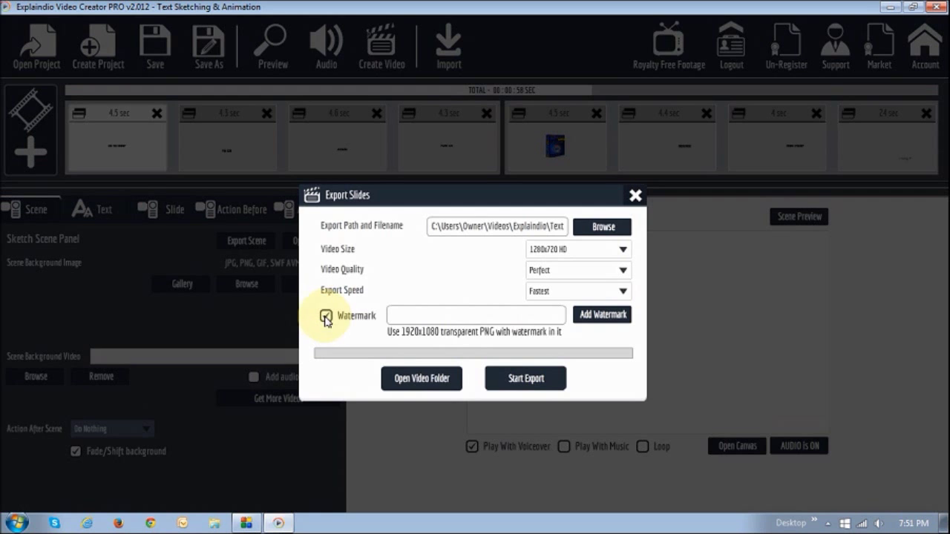
click(608, 319)
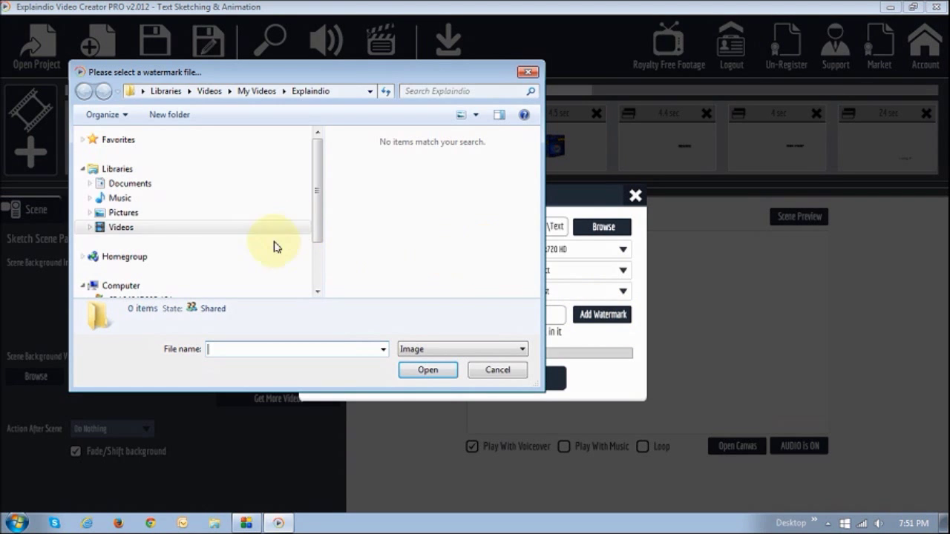
click(90, 213)
click(96, 229)
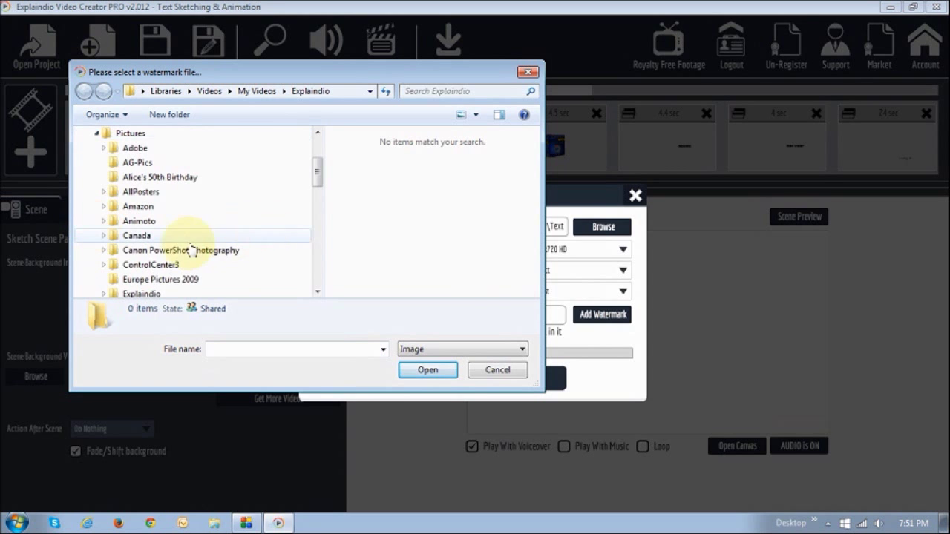
click(168, 293)
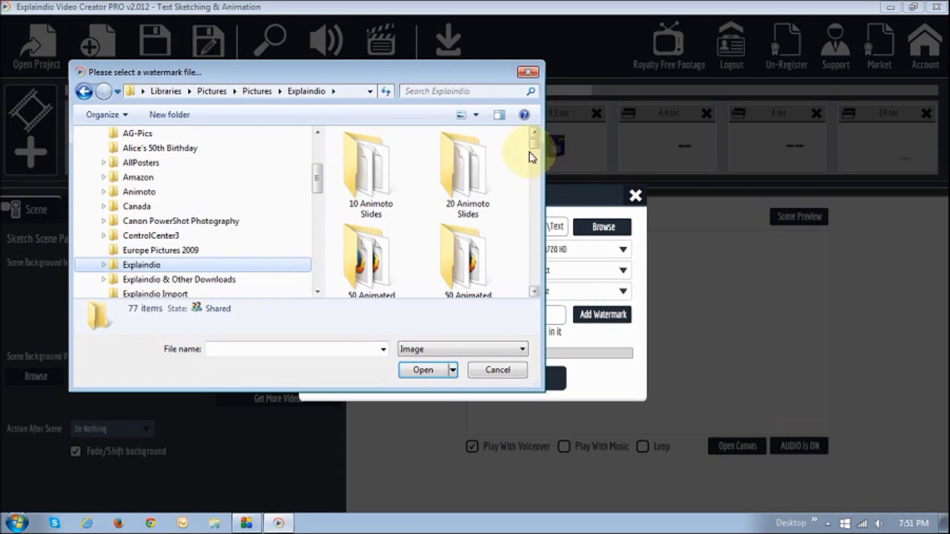
drag(531, 147, 533, 282)
scroll(533, 282, down, 1)
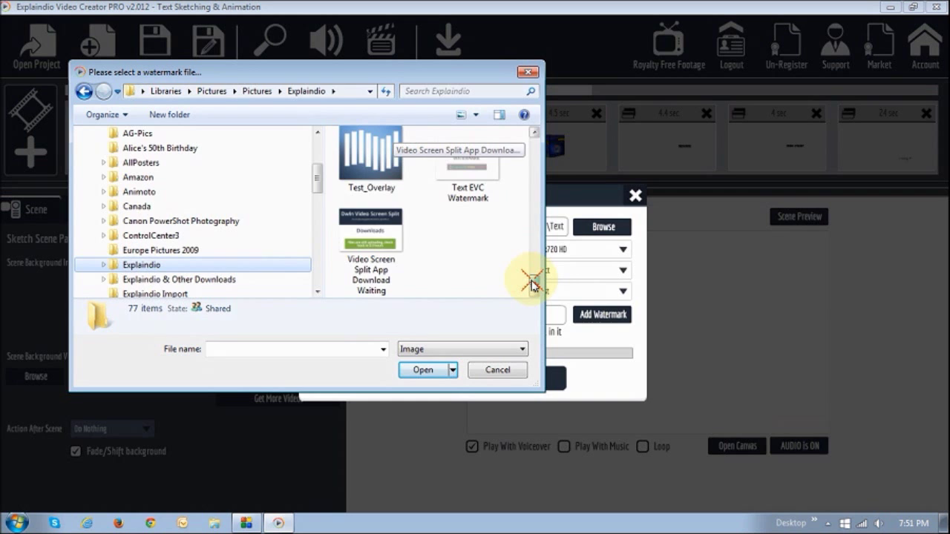
scroll(533, 282, up, 1)
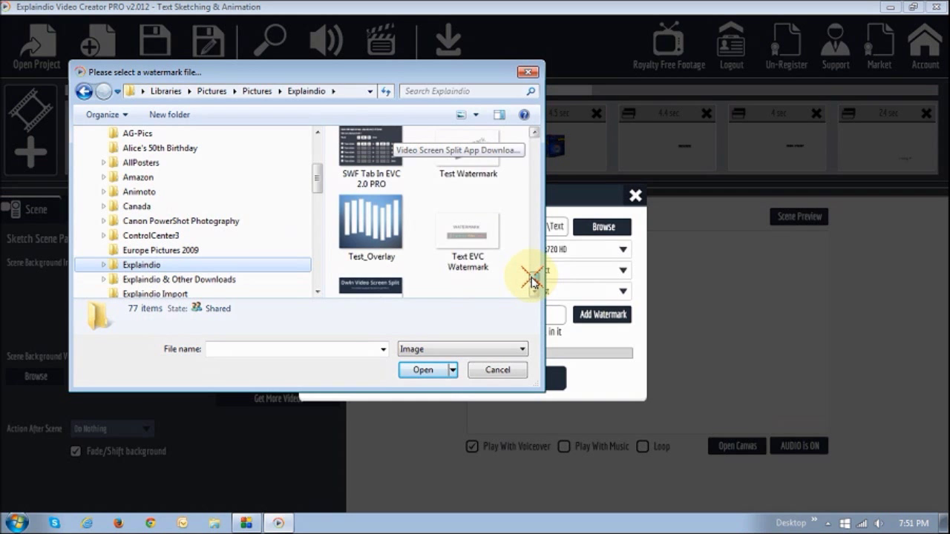
scroll(528, 267, up, 1)
double_click(478, 196)
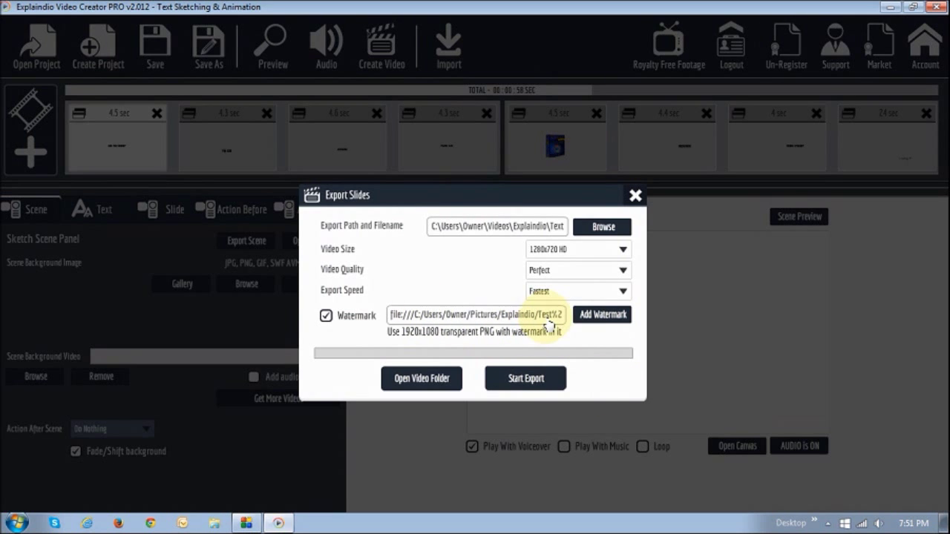
click(532, 386)
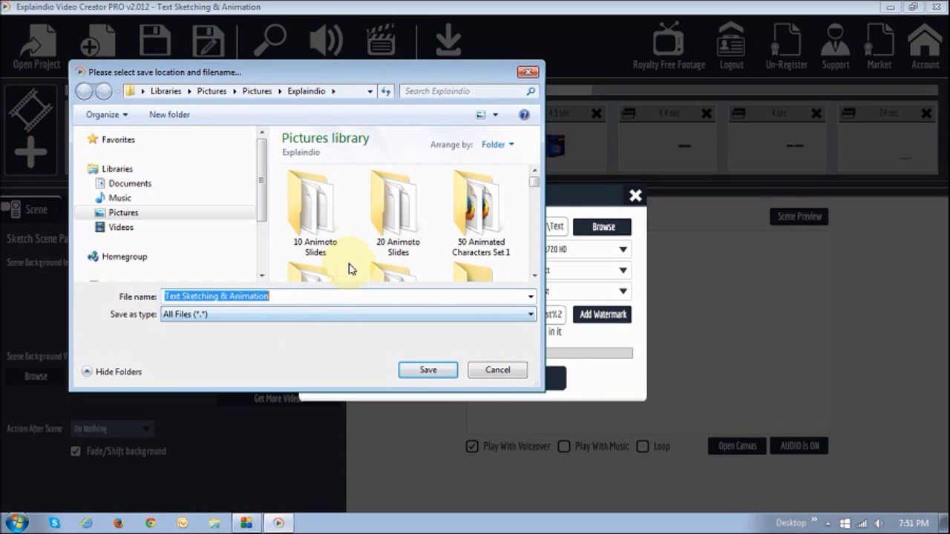
Save the export as 'Test Watermark Video' in Videos > My Videos > Explaindio to start rendering
click(90, 228)
click(97, 242)
scroll(100, 245, down, 2)
scroll(102, 239, up, 2)
scroll(102, 239, down, 2)
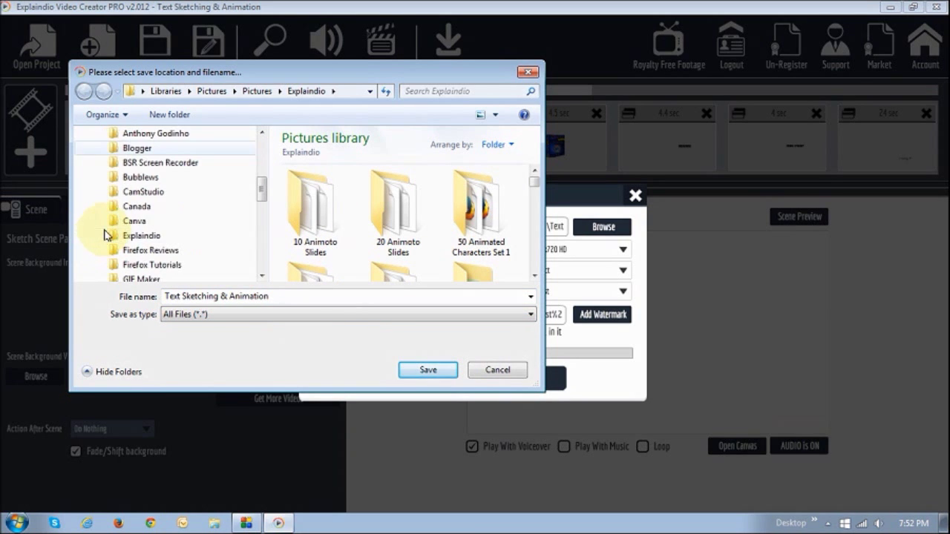
click(174, 238)
click(315, 298)
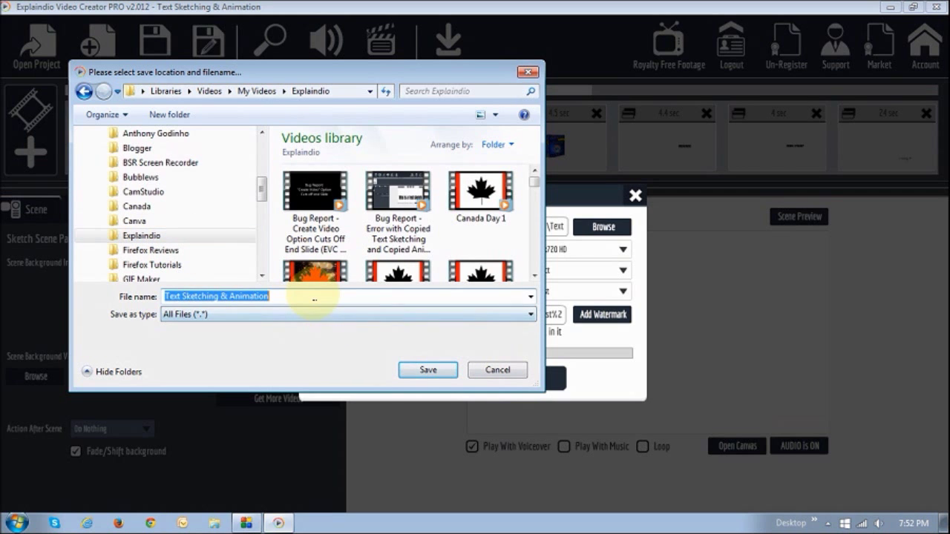
text(Test Watermark Video)
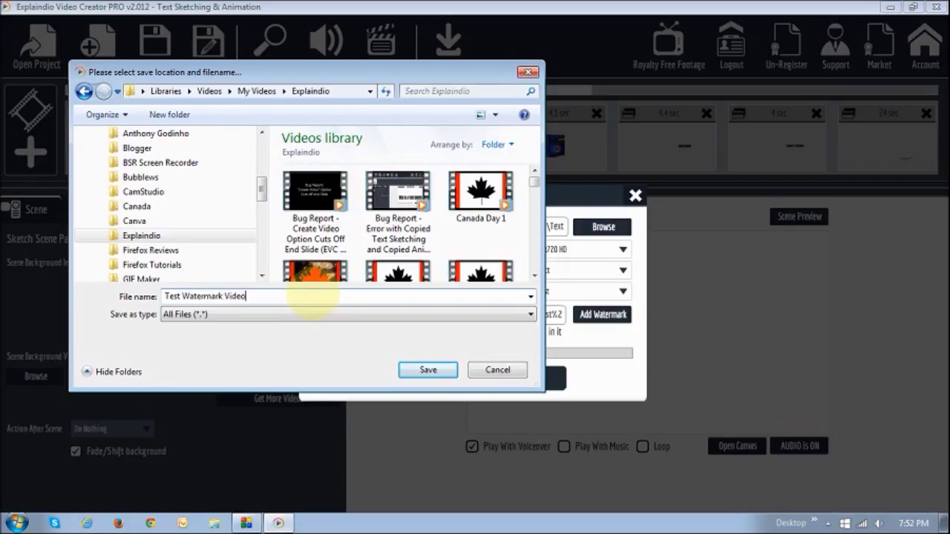
click(428, 370)
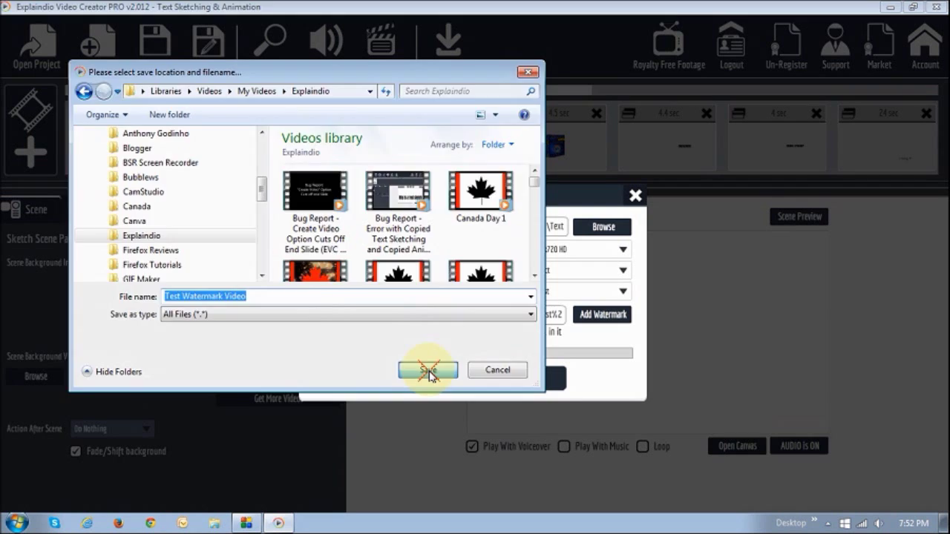